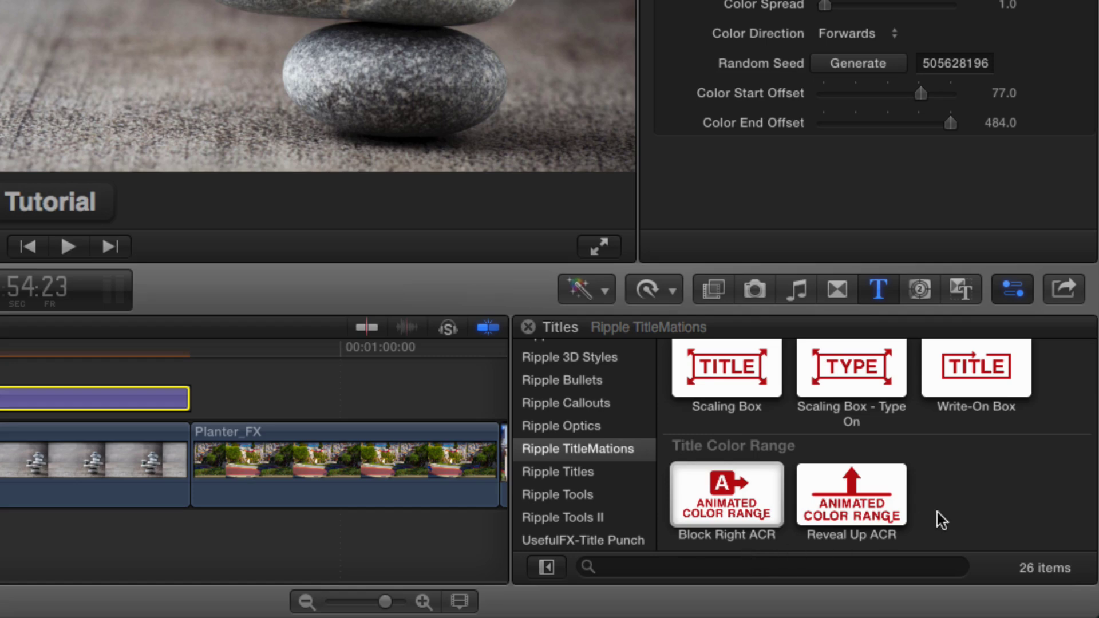
Scroll the Title inspector and play the title animation to review the current colour effect
scroll(938, 513, "up", 5)
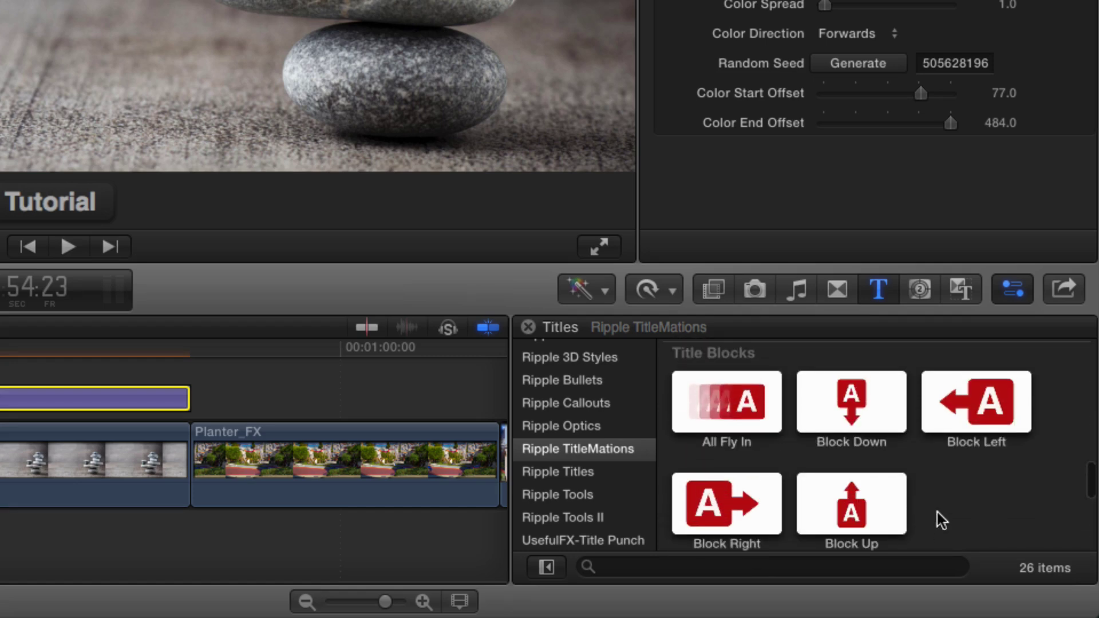
scroll(954, 465, "down", 5)
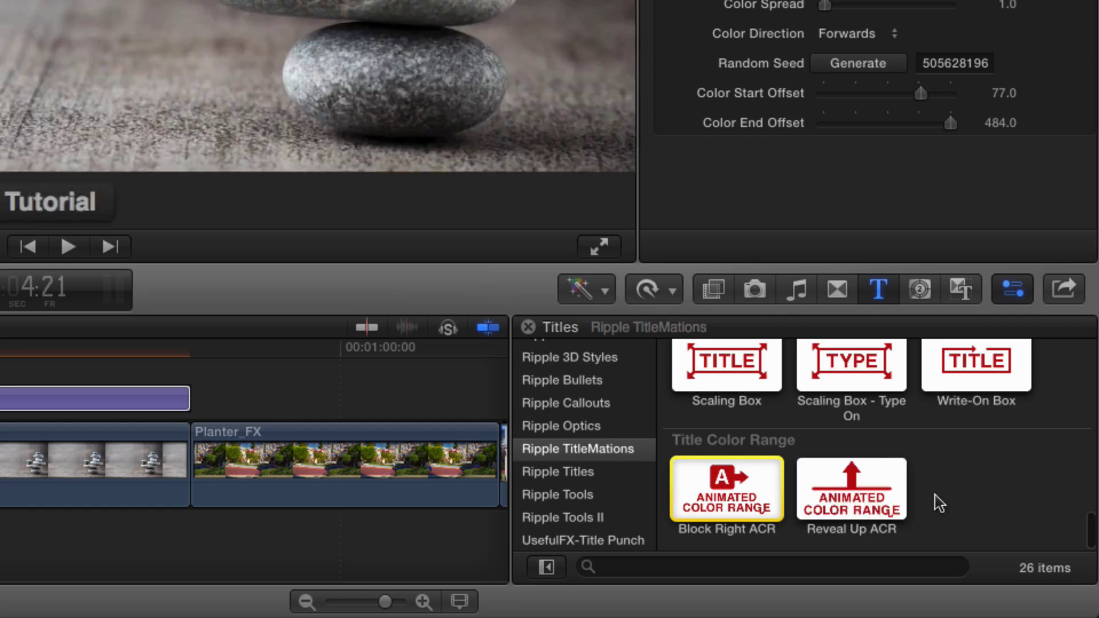
scroll(939, 498, "down", 10)
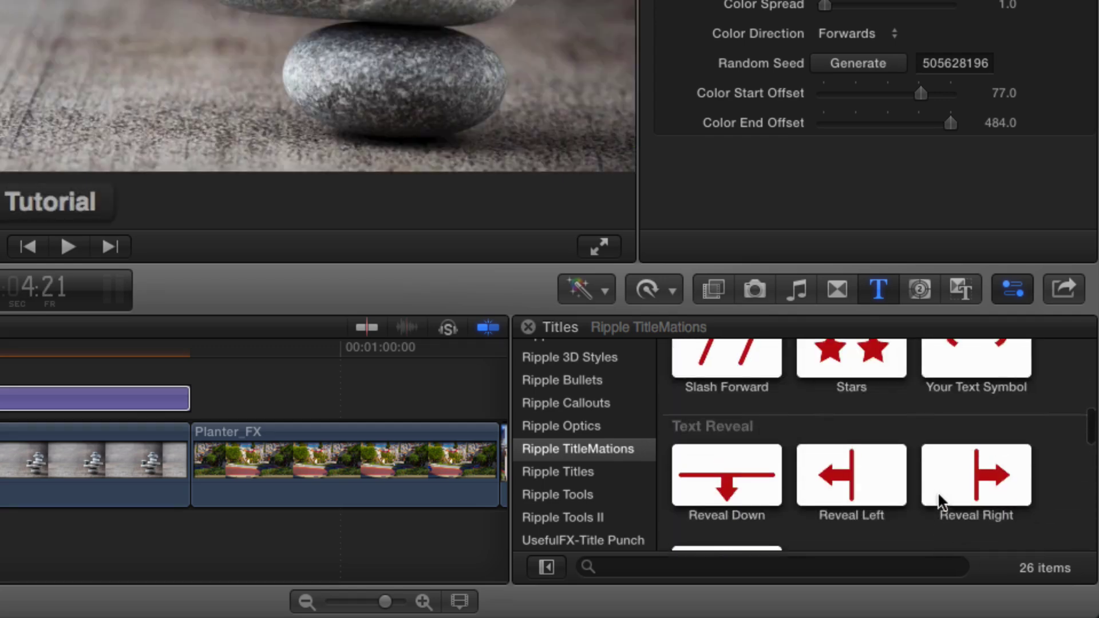
scroll(938, 493, "down", 1)
scroll(864, 486, "down", 8)
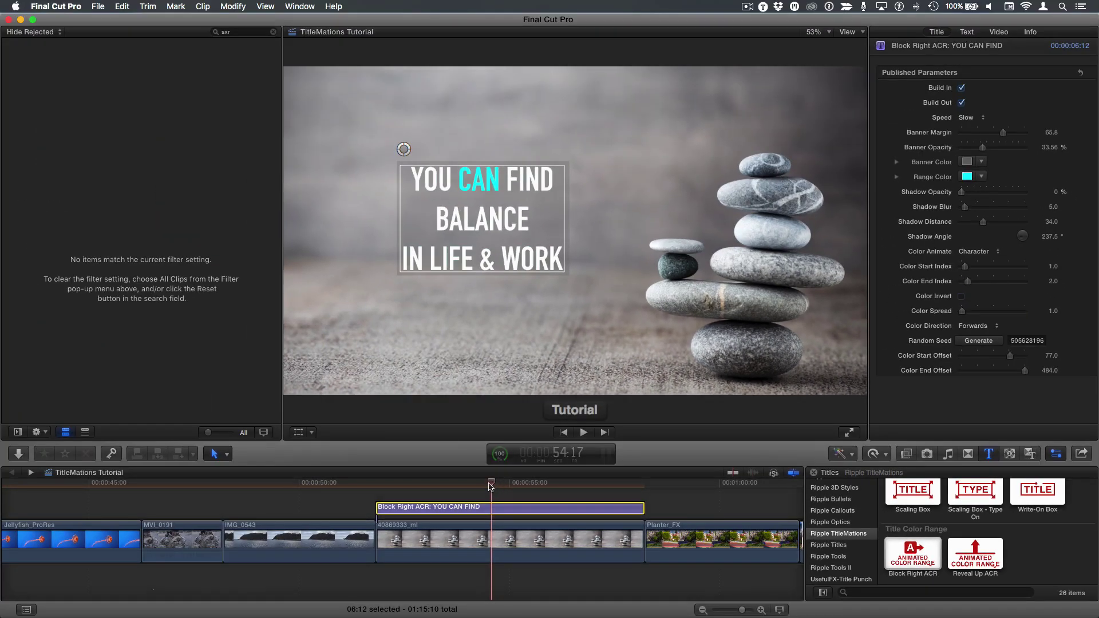
key("Up")
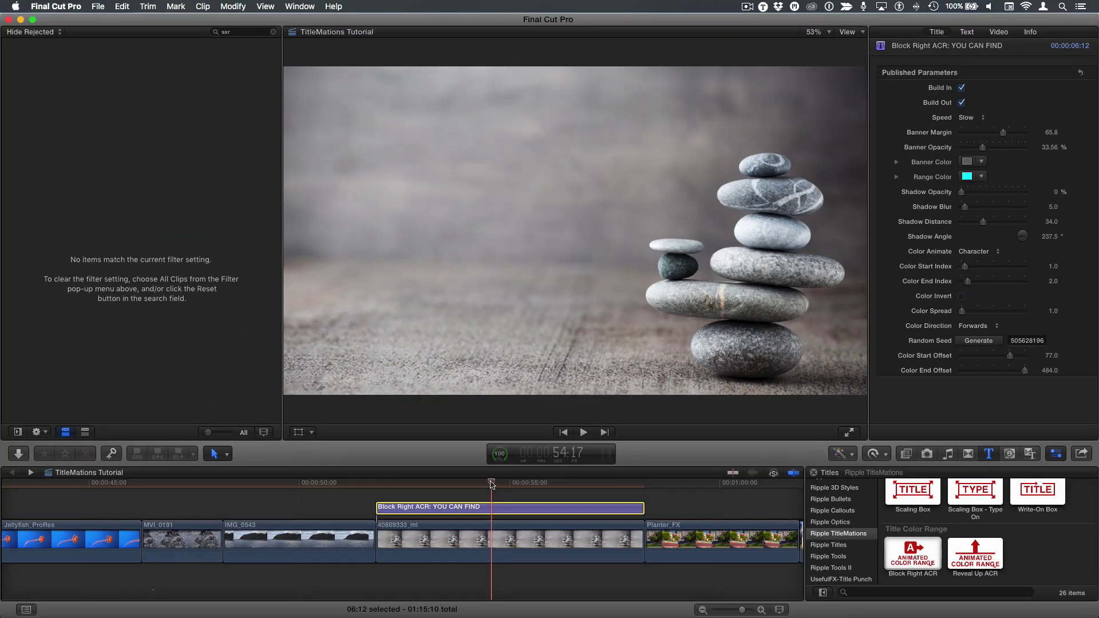
key("space")
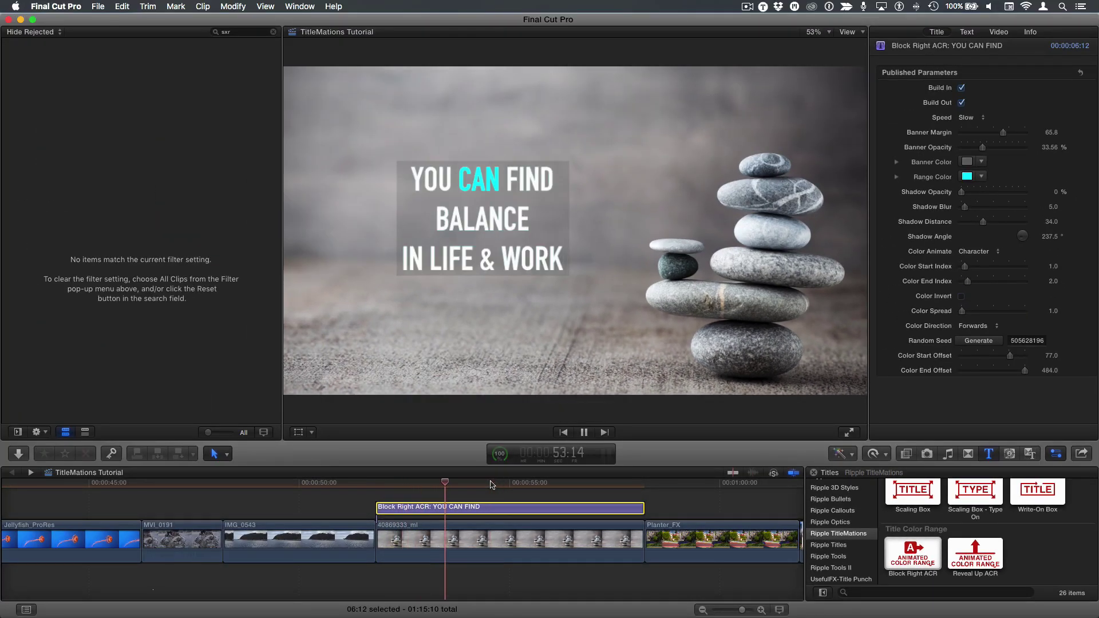
key("space")
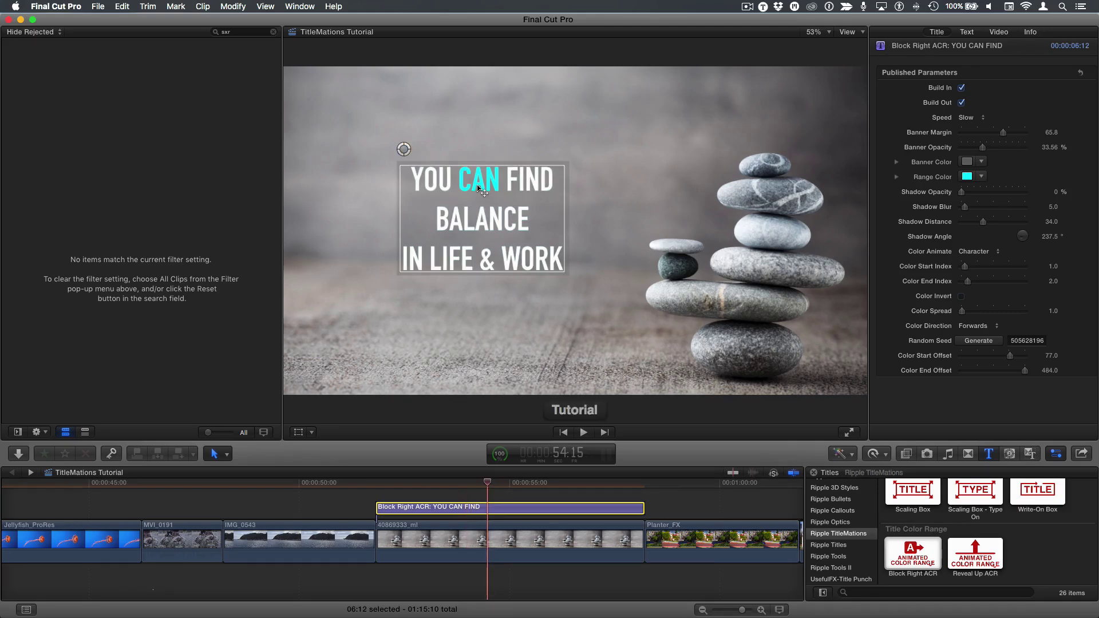
left_click(386, 484)
key("space")
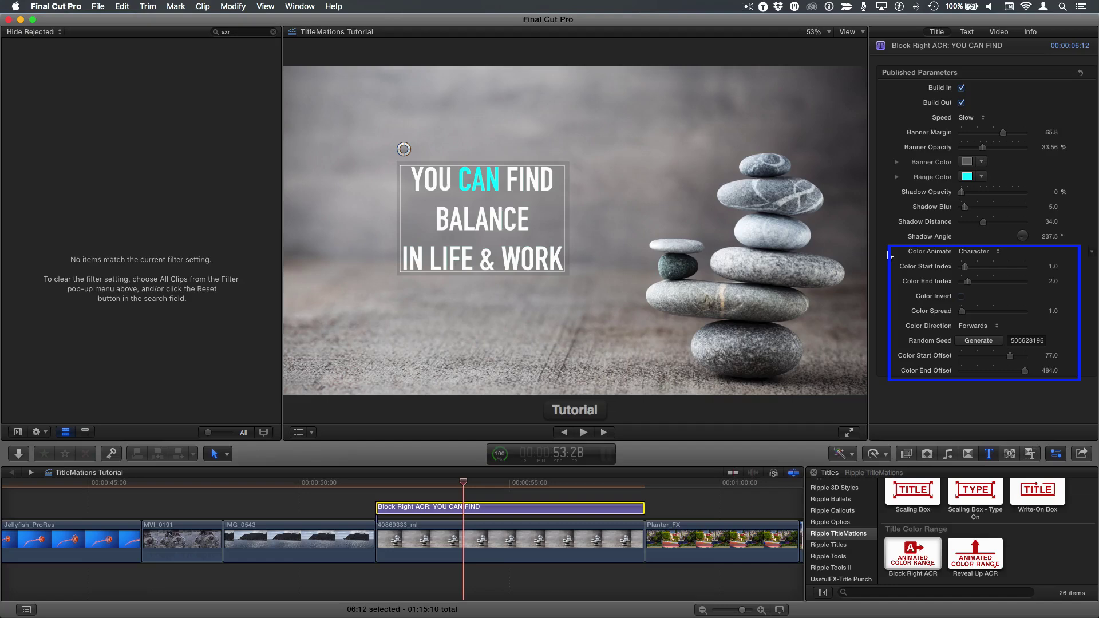
Keep the colour animating per character and move the playhead back to before the colour appears
left_click(981, 252)
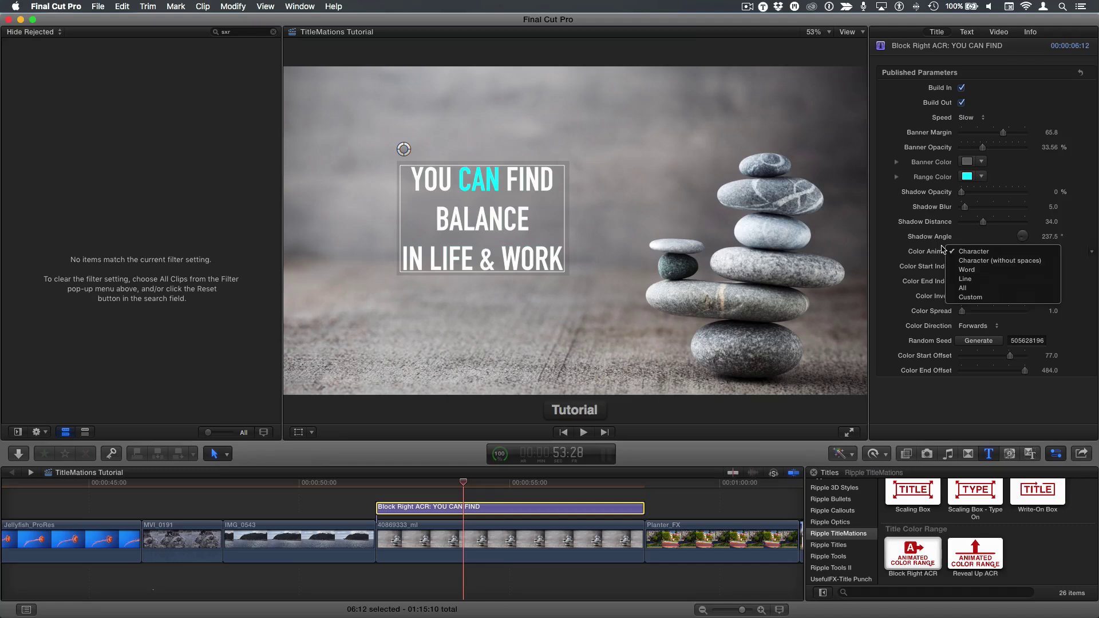
left_click(980, 252)
mouse_move(462, 484)
left_mouse_down()
mouse_move(422, 484)
mouse_move(458, 488)
left_mouse_up()
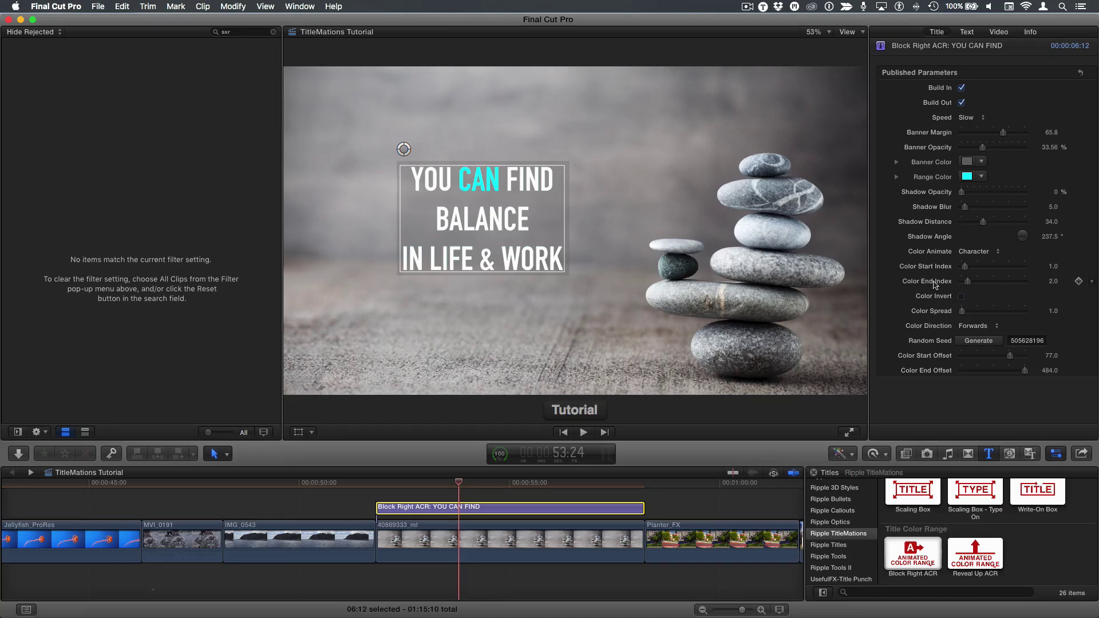
Set Color End Index to 4.0 and Color Start Index to 3.0, then replay to check
left_click(1053, 267)
left_click_drag(969, 286, 978, 286)
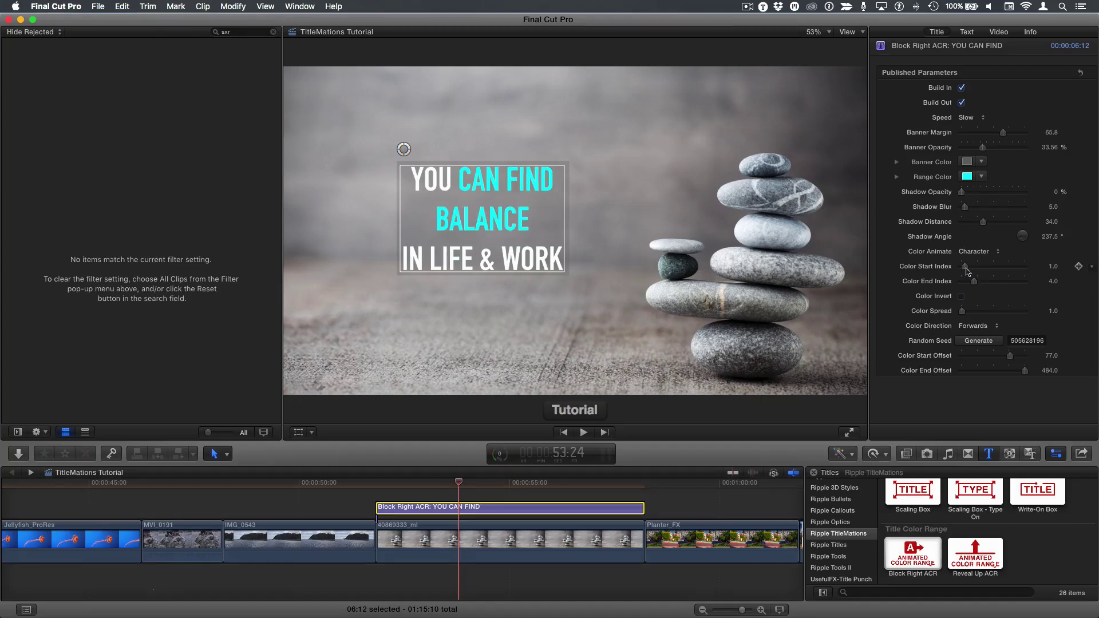
left_click_drag(967, 271, 974, 271)
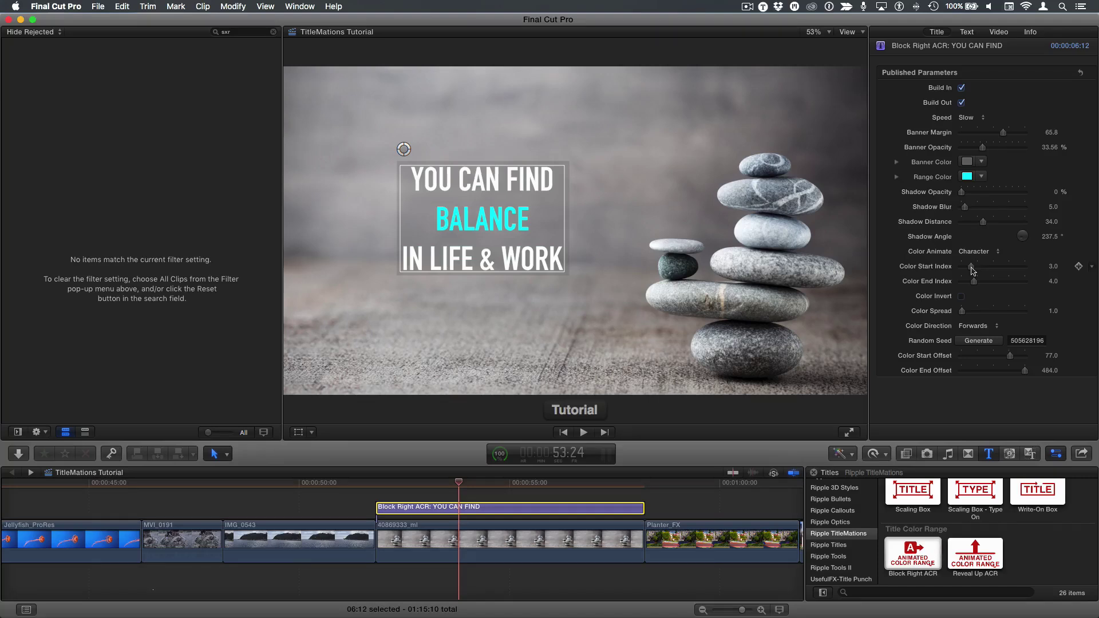
key("shift+slash")
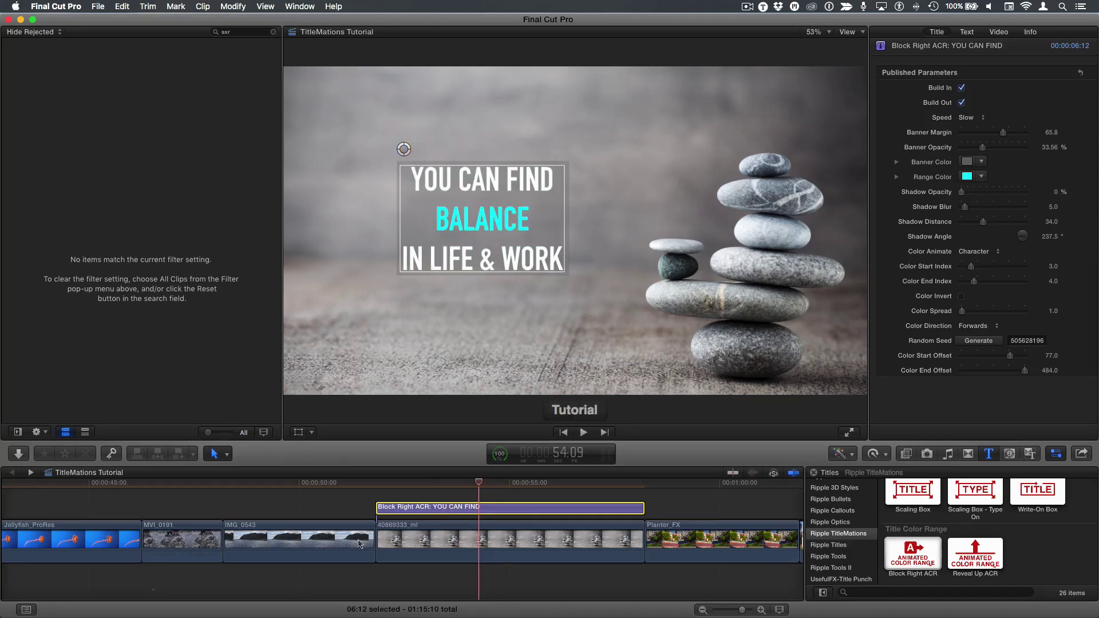
Scrub through the title's build-in to the point where BALANCE is still white
left_click(397, 484)
left_click_drag(396, 485, 459, 484)
left_click_drag(458, 484, 436, 486)
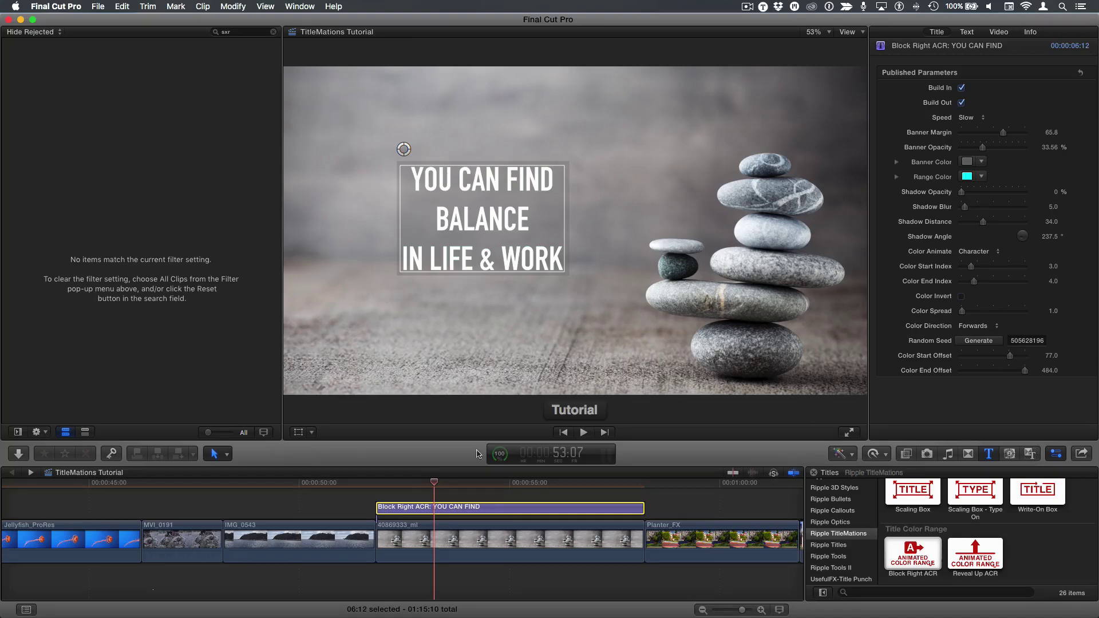
Lower Color Start Offset from 77 to 41.0 and scrub forward to watch BALANCE turn cyan
mouse_move(429, 484)
left_mouse_down()
mouse_move(395, 485)
mouse_move(426, 485)
left_mouse_up()
mouse_move(1052, 360)
left_mouse_down()
mouse_move(1075, 359)
mouse_move(1019, 360)
mouse_move(1070, 359)
mouse_move(1025, 360)
mouse_move(1051, 359)
left_mouse_up()
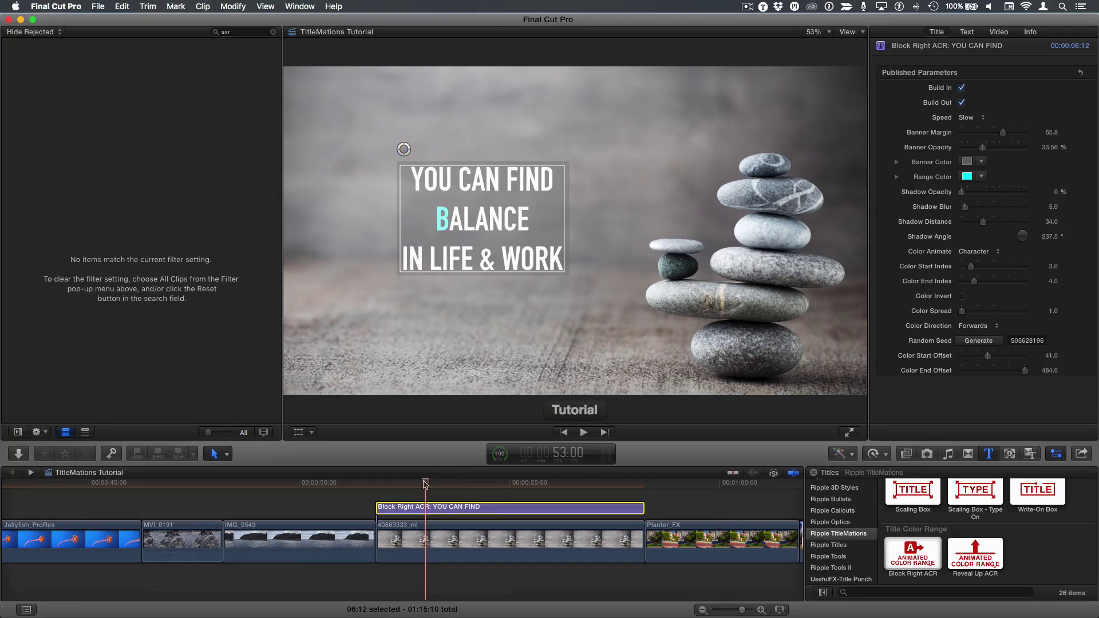
mouse_move(425, 485)
left_mouse_down()
mouse_move(450, 485)
mouse_move(407, 485)
left_mouse_up()
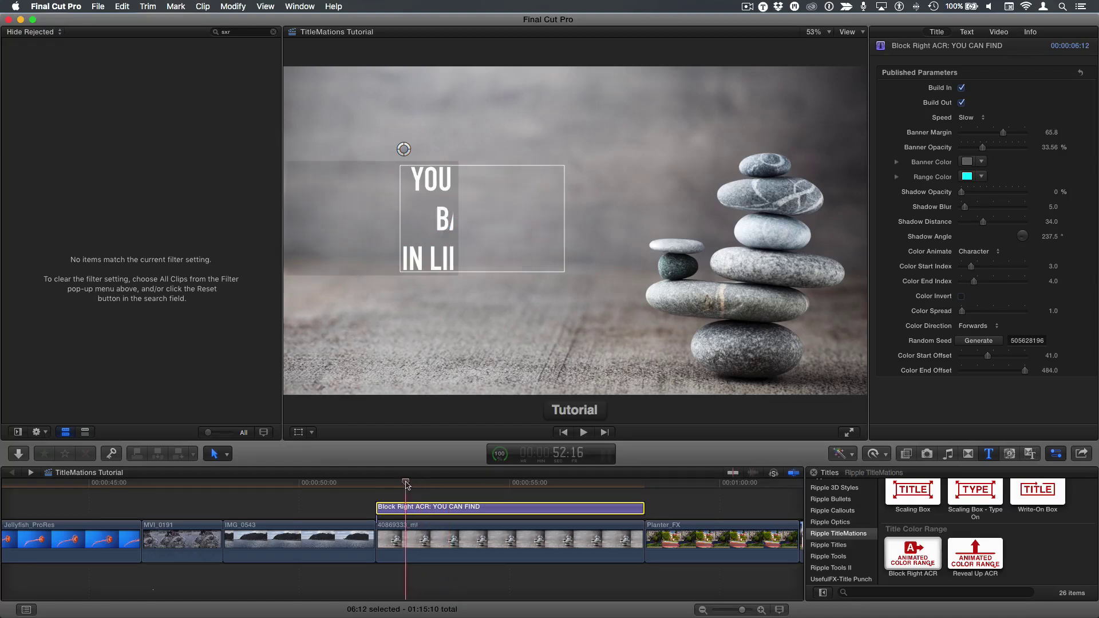
key("space")
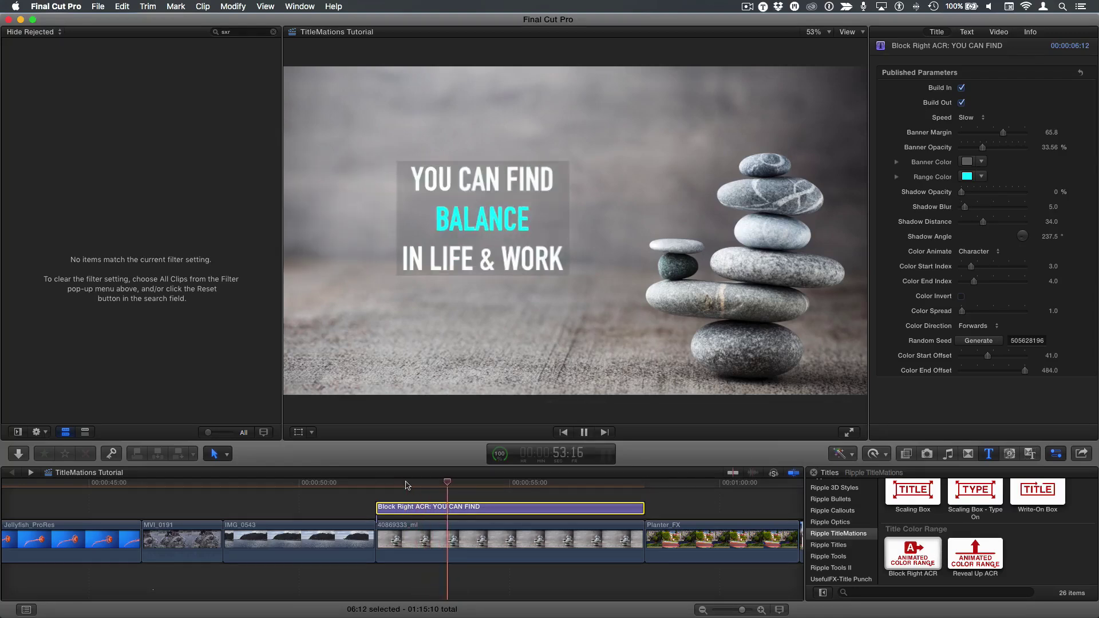
left_click(405, 485)
key("space")
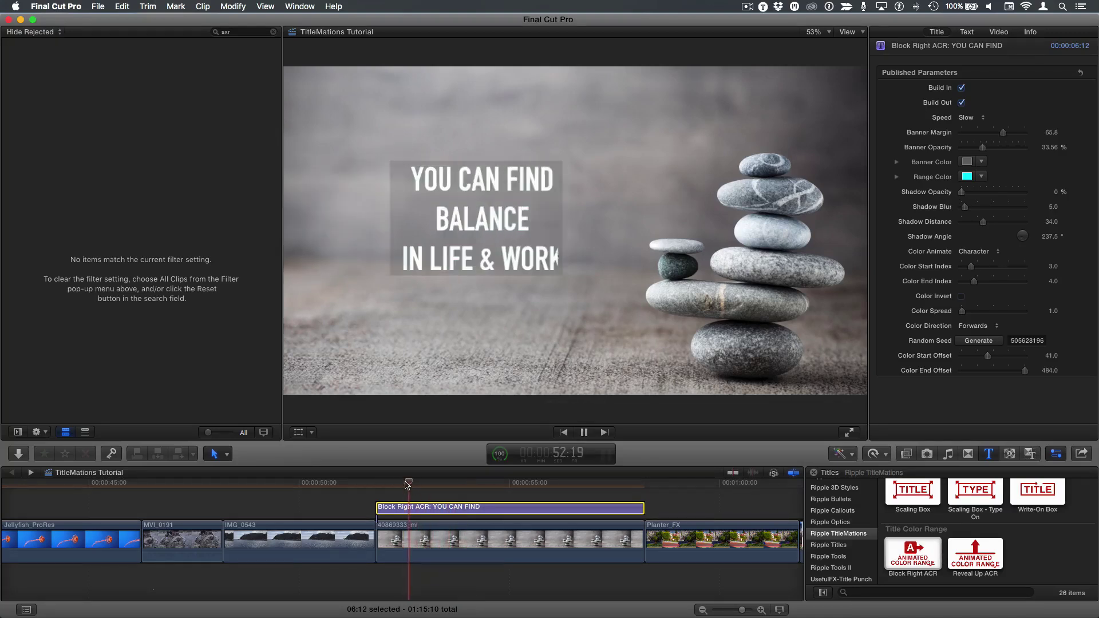
left_click(411, 485)
key("space")
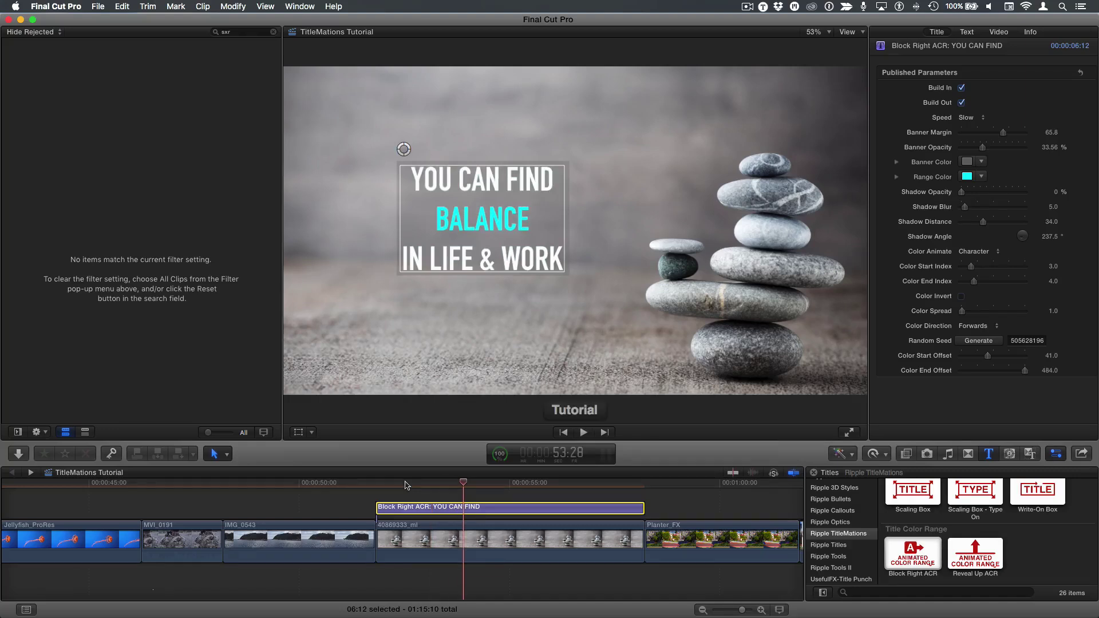
left_click_drag(411, 485, 434, 486)
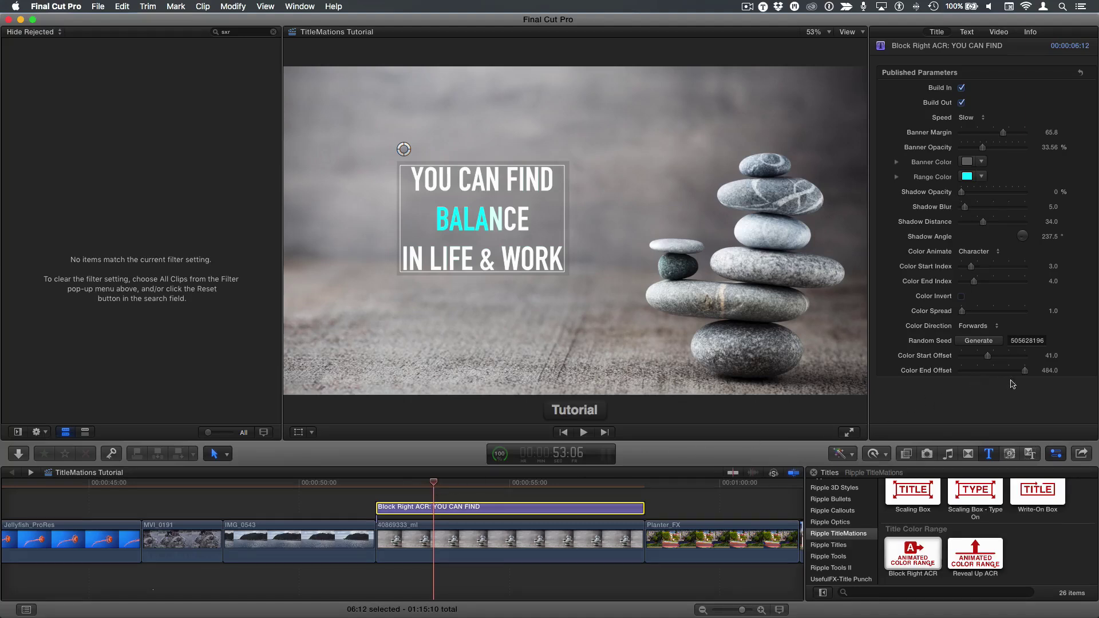
Set Color End Offset to 497 and replay the title to confirm BALANCE ends fully cyan
left_click(1048, 370)
type("497")
key("Return")
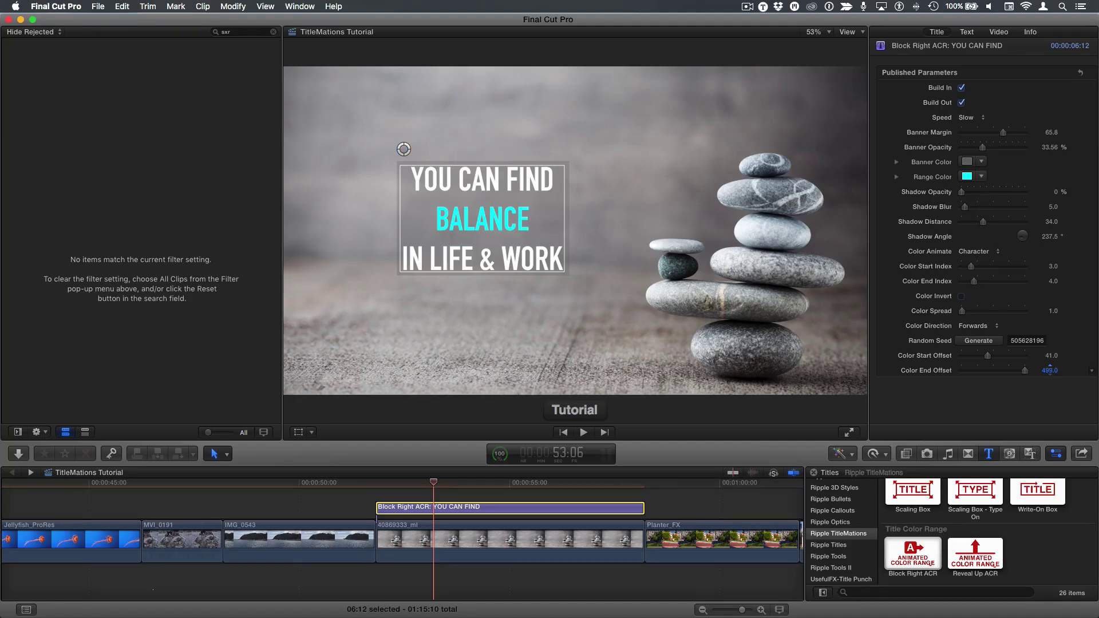
left_click(380, 487)
key("space")
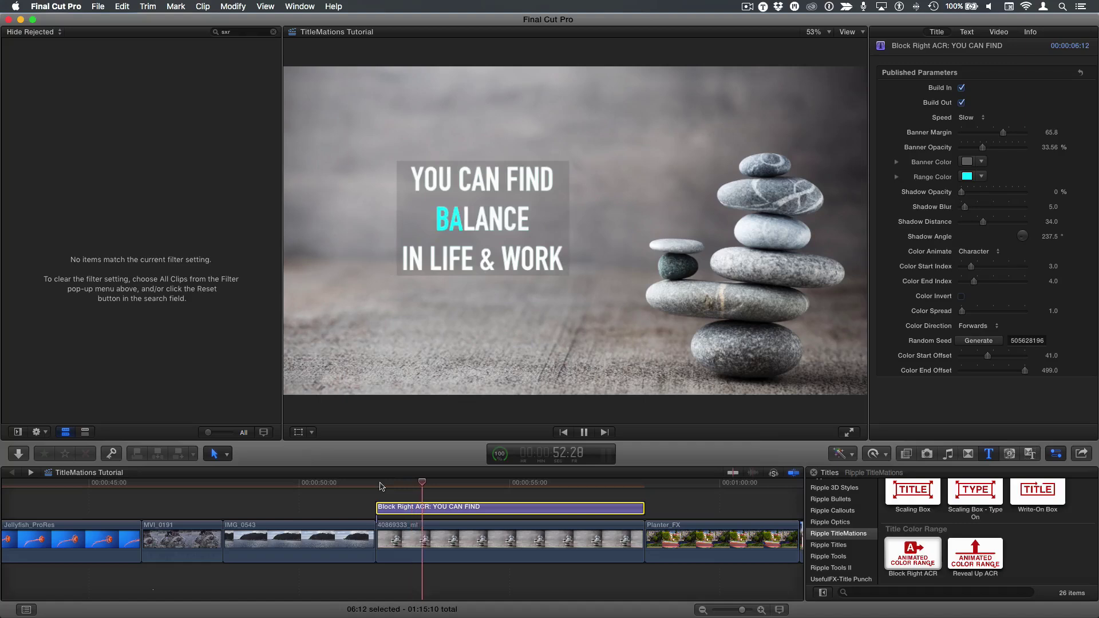
key("space")
left_click(380, 487)
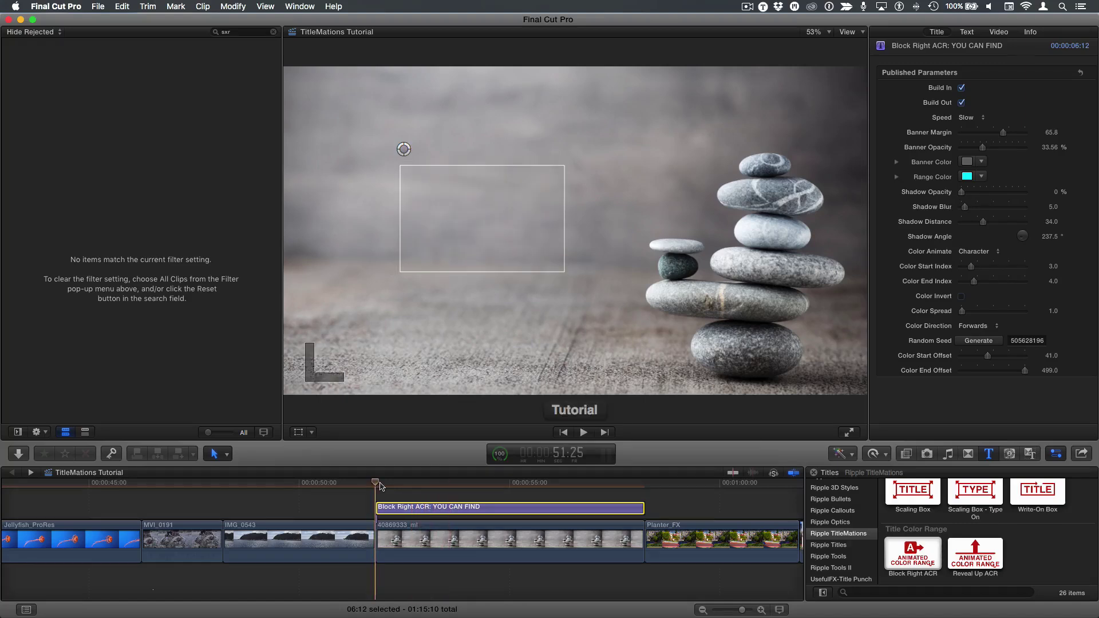
key("space")
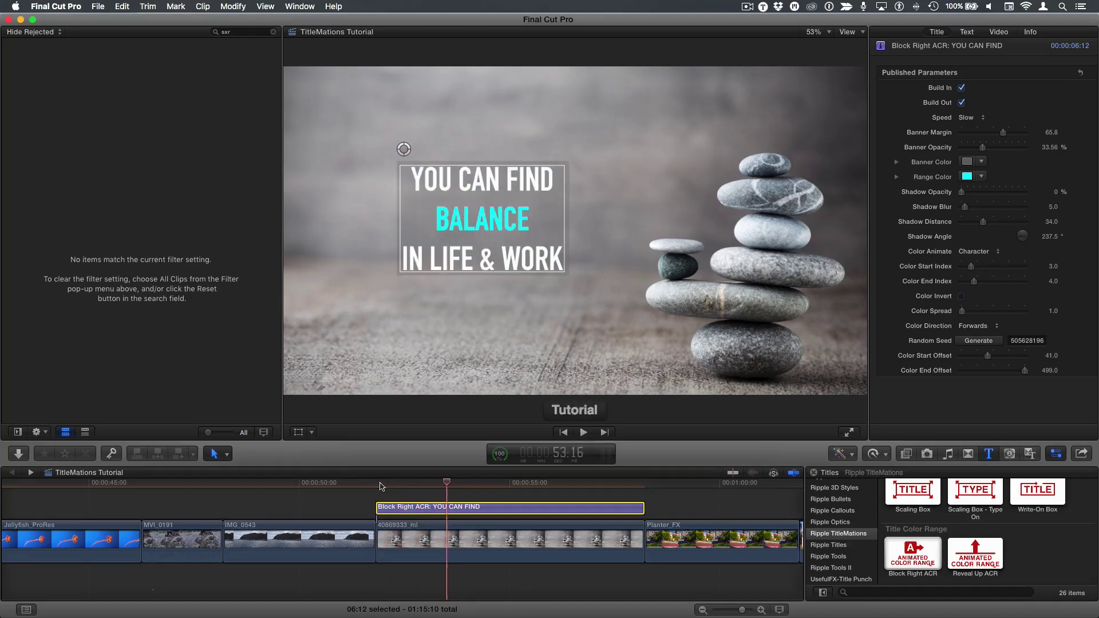
Drag on the Color Start Offset field to nudge its value and retime the cyan on BALANCE
left_click_drag(1050, 356, 1051, 359)
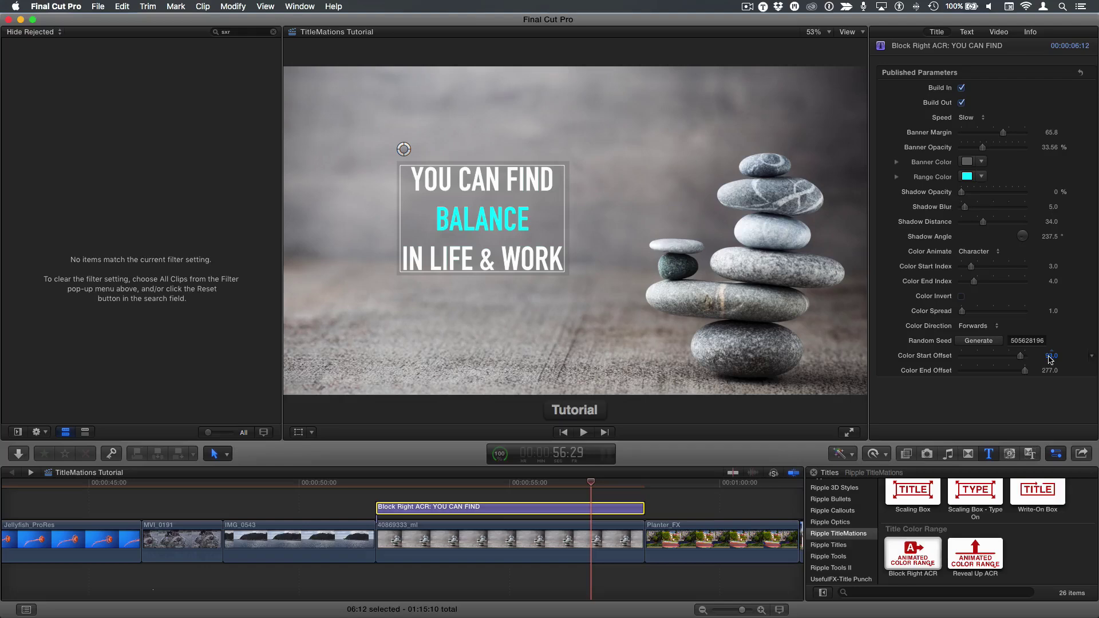